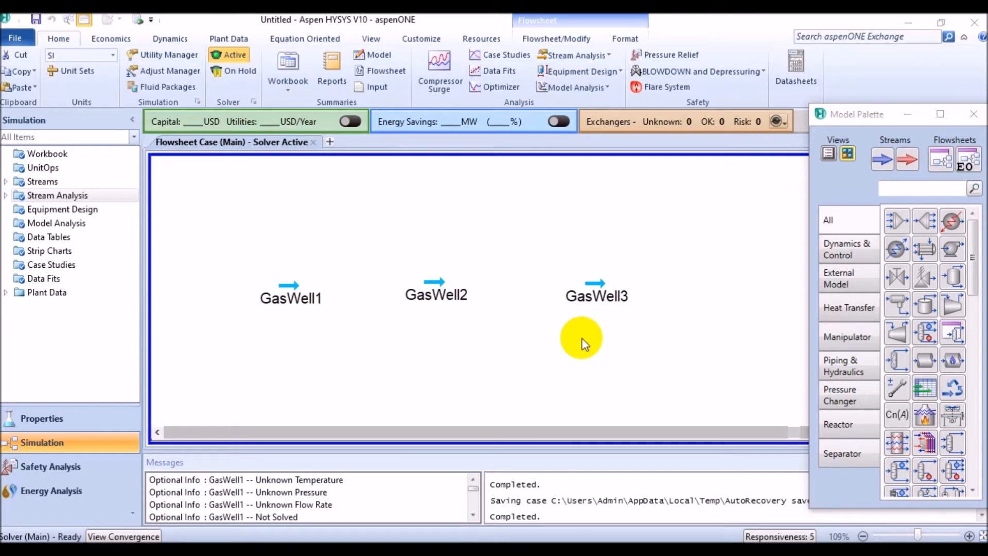
Step: Set the GasWell3 stream's temperature to 20 C and its pressure to 5000 kPa
{"action": "left_click", "coordinate": [599, 291]}
{"action": "double_click", "coordinate": [599, 293]}
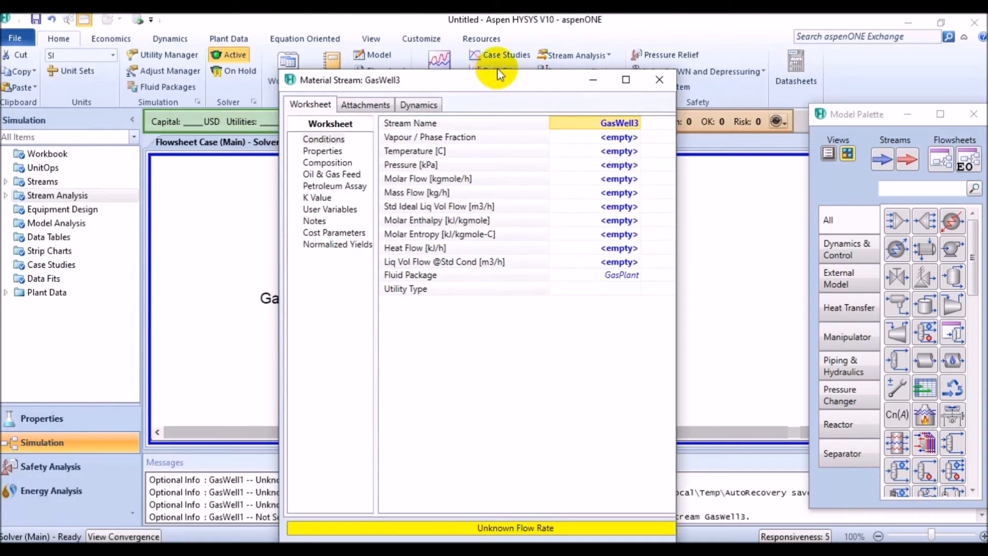
{"action": "left_click_drag", "start_coordinate": [497, 69], "coordinate": [498, 69]}
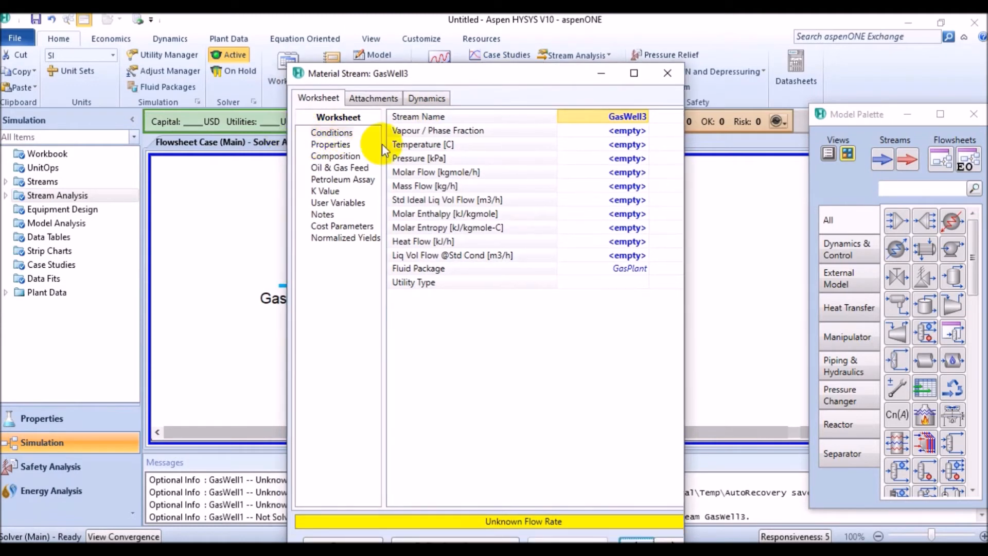
{"action": "left_click", "coordinate": [623, 147]}
{"action": "type", "text": "20"}
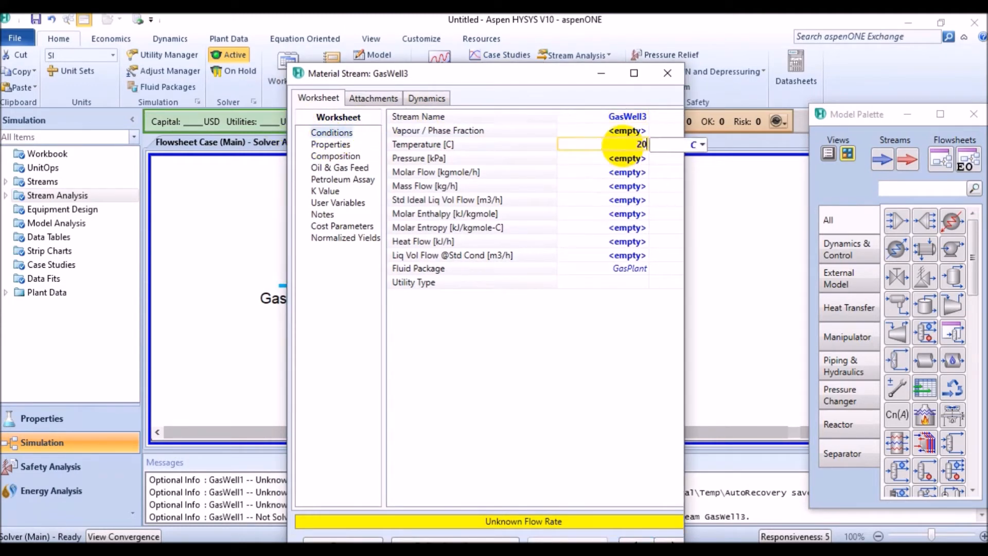
{"action": "key", "text": "Return"}
{"action": "type", "text": "5000"}
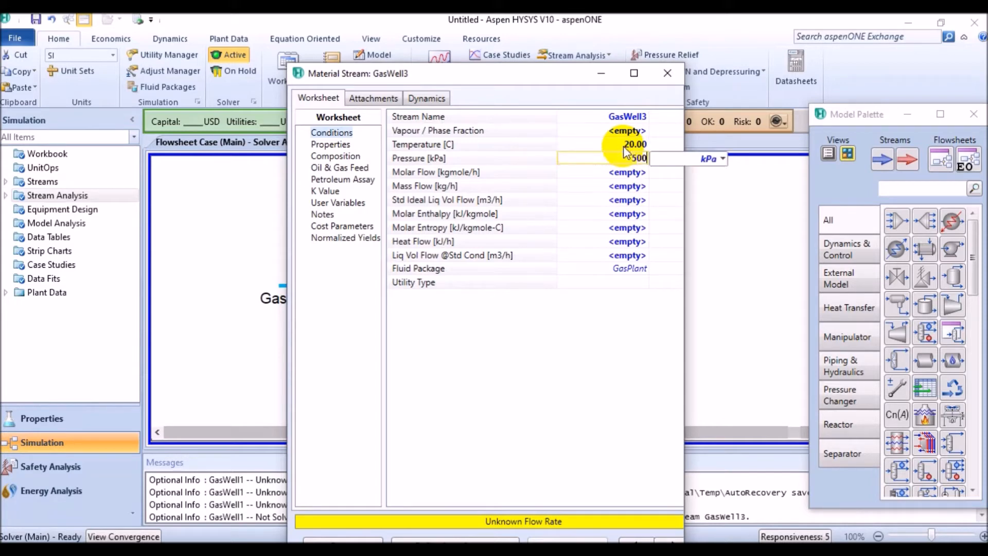
{"action": "key", "text": "Return"}
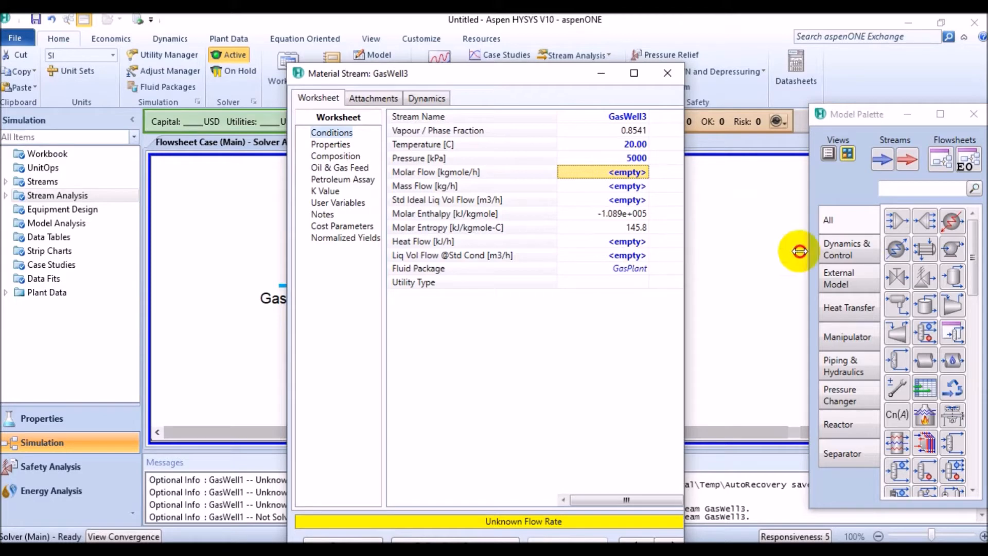
Step: Widen the GasWell3 stream view to show all phases, examine its calculated properties per phase, and close it
{"action": "left_click_drag", "start_coordinate": [949, 228], "coordinate": [973, 227]}
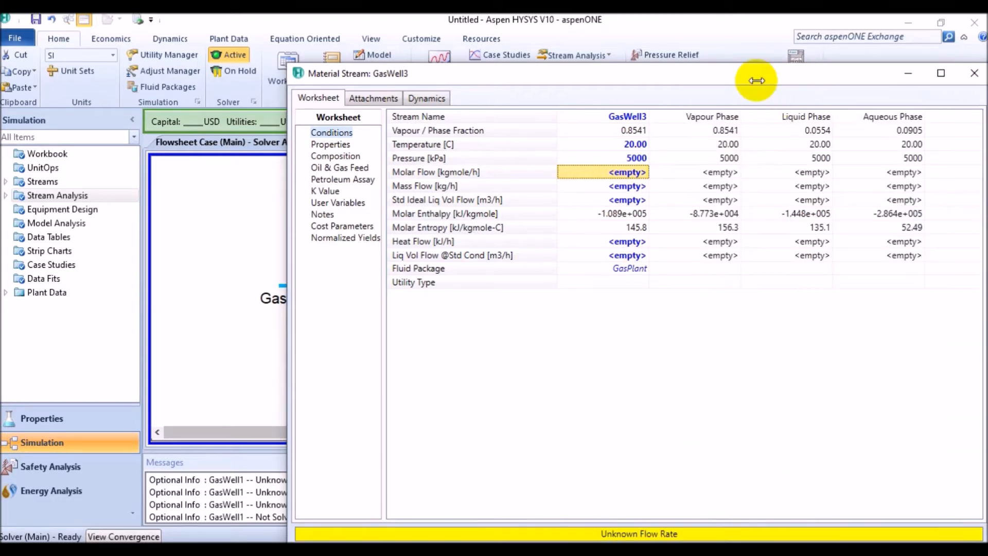
{"action": "left_click_drag", "start_coordinate": [667, 84], "coordinate": [500, 61]}
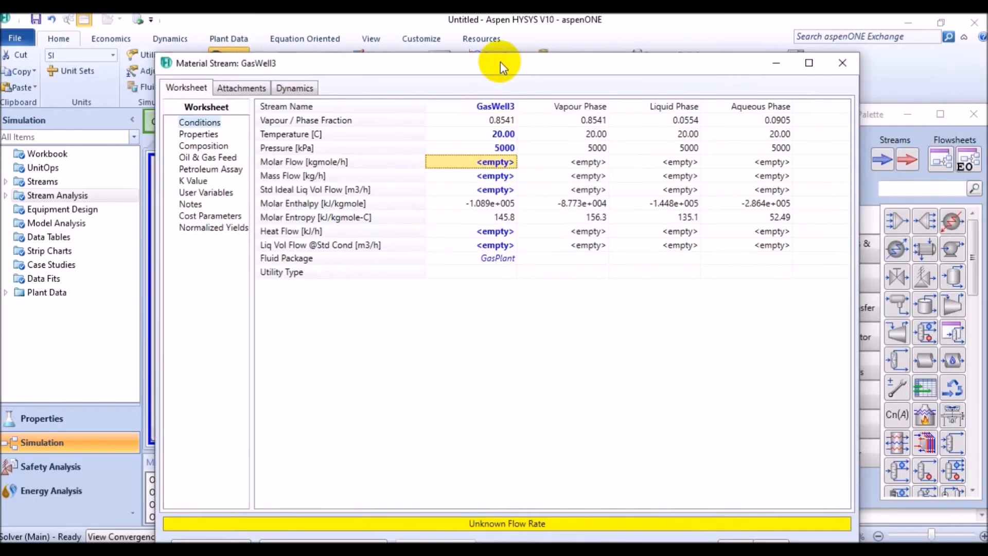
{"action": "left_click", "coordinate": [198, 134]}
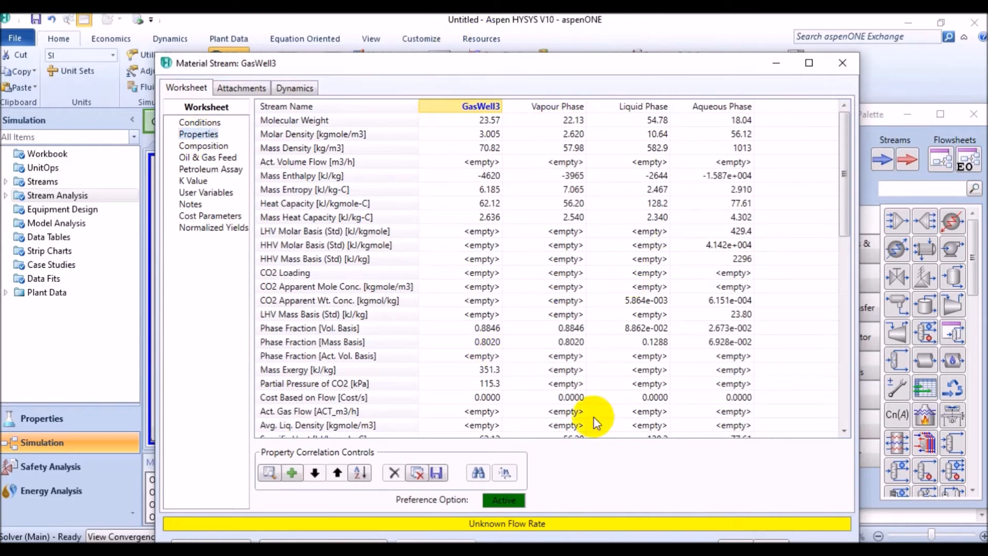
{"action": "mouse_move", "coordinate": [666, 300]}
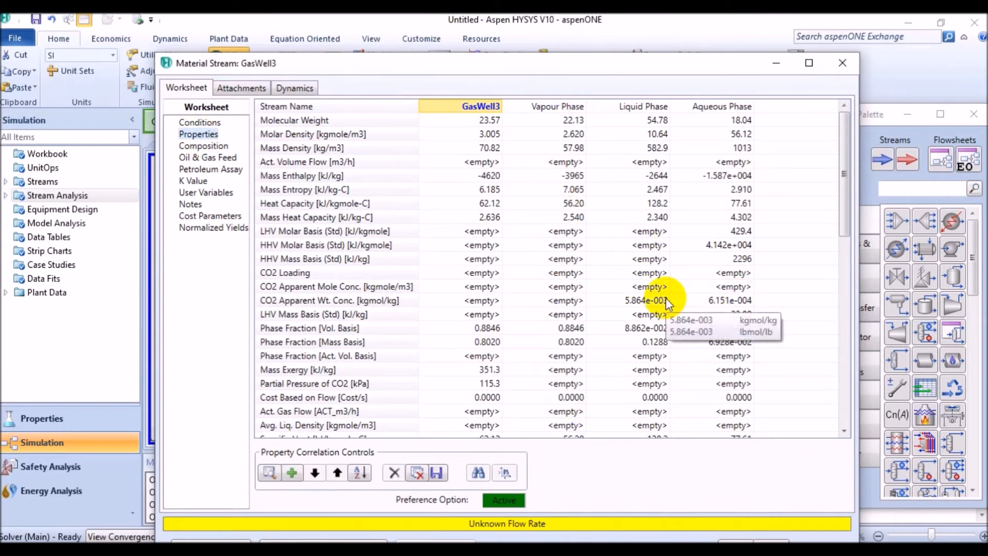
{"action": "mouse_move", "coordinate": [735, 256]}
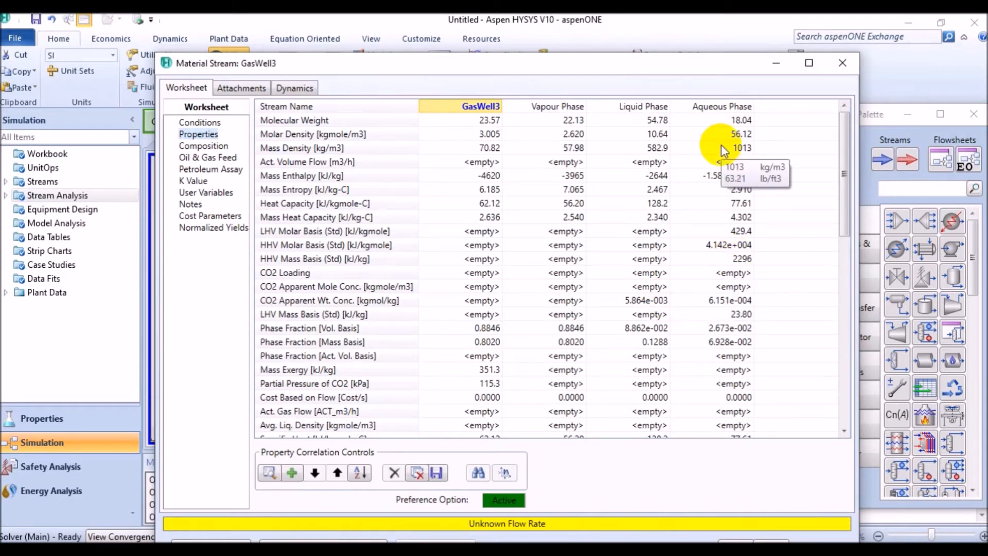
{"action": "left_click", "coordinate": [848, 69]}
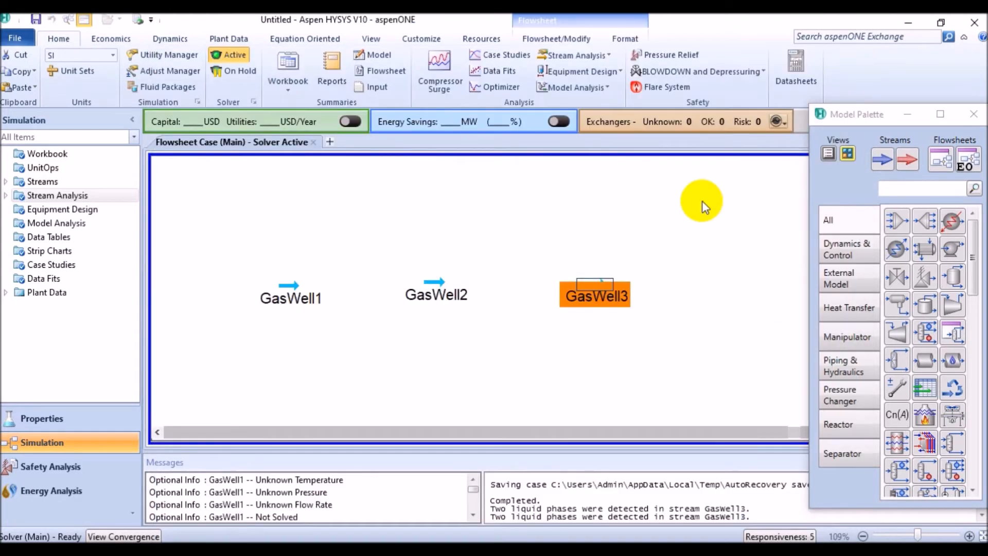
{"action": "left_click", "coordinate": [641, 375]}
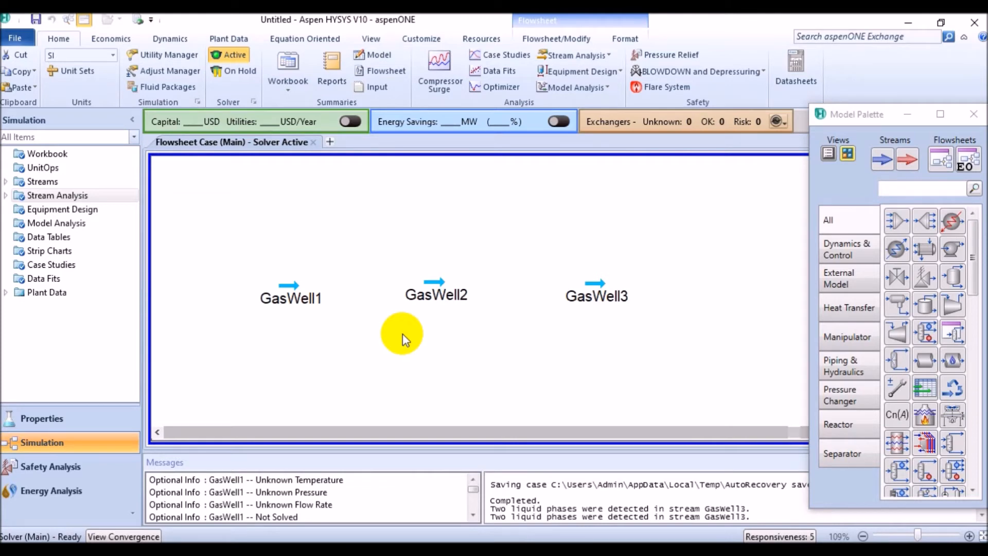
Step: Open the workbook's setup and add a new workbook tab with the object type Stream
{"action": "left_click", "coordinate": [61, 153]}
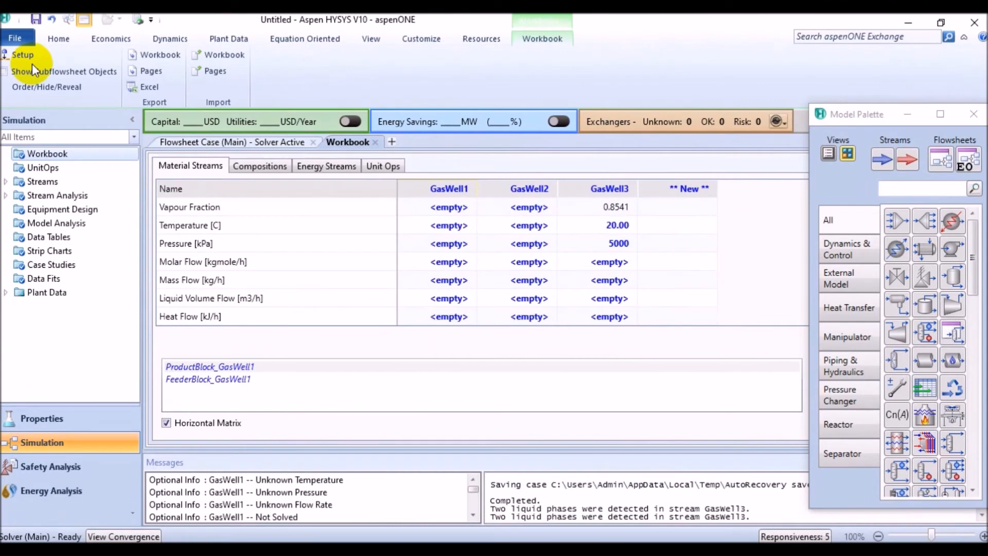
{"action": "left_click", "coordinate": [22, 55]}
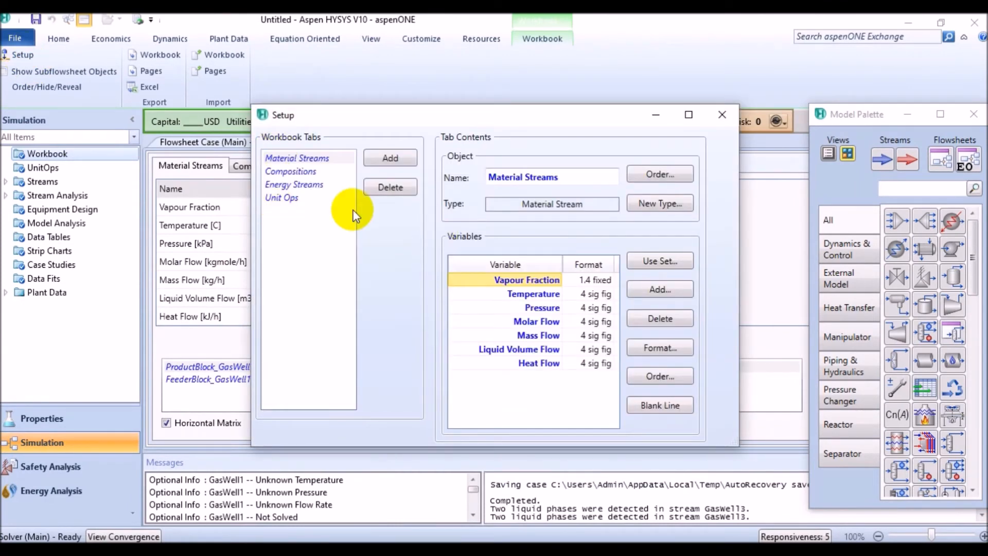
{"action": "left_click", "coordinate": [399, 161]}
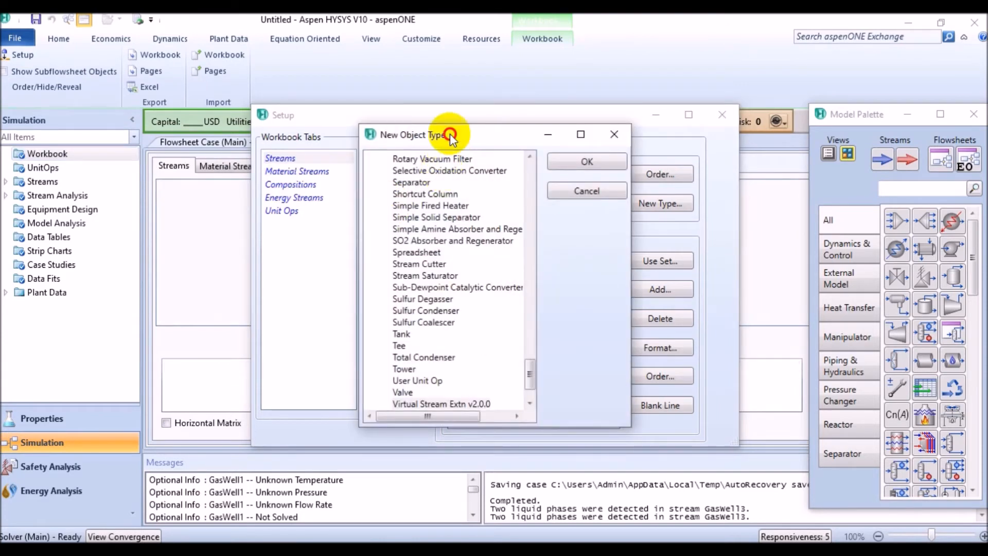
{"action": "left_click_drag", "start_coordinate": [450, 136], "coordinate": [468, 126]}
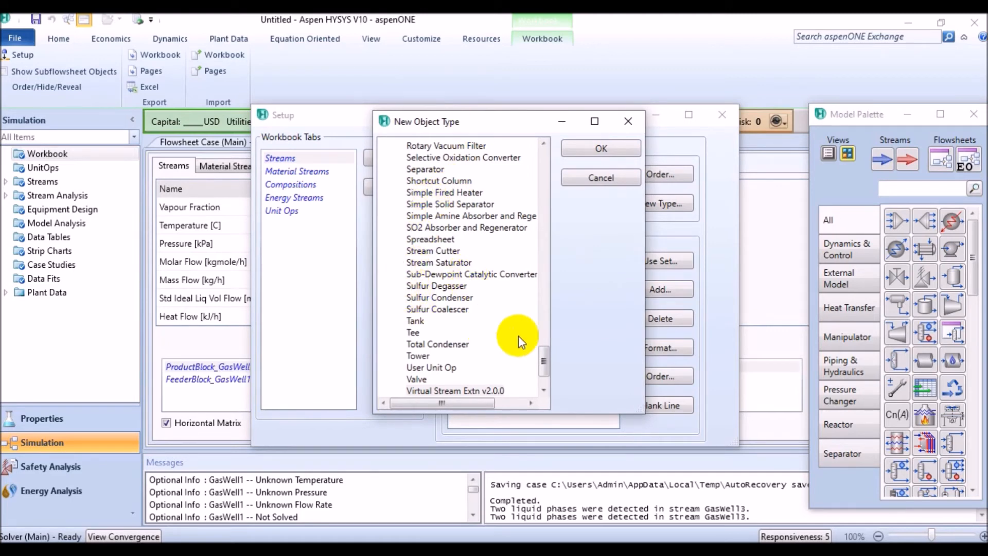
{"action": "left_click_drag", "start_coordinate": [541, 353], "coordinate": [539, 150]}
{"action": "left_click", "coordinate": [406, 144]}
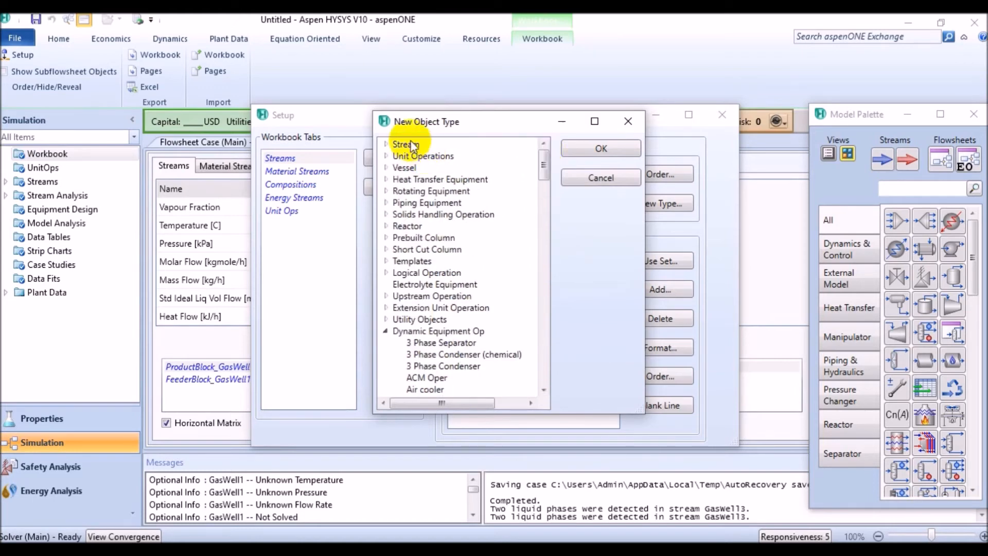
{"action": "left_click", "coordinate": [602, 149]}
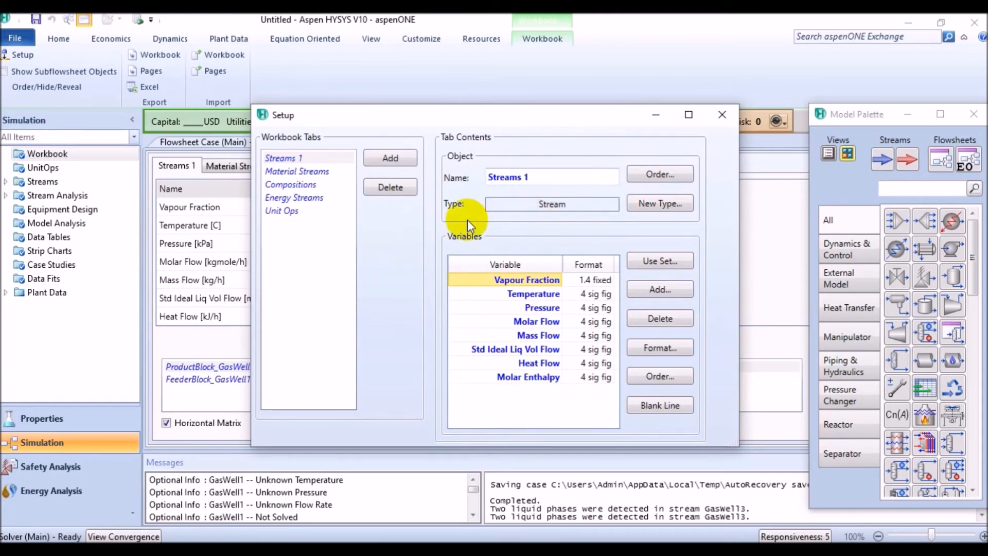
Step: Rename the new workbook tab as Other Properties
{"action": "left_click", "coordinate": [549, 176]}
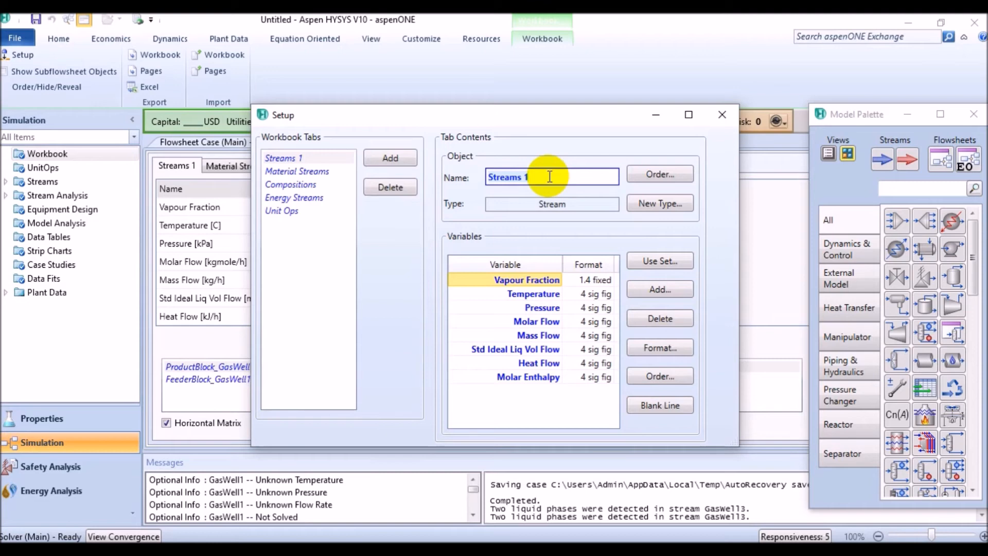
{"action": "key", "text": "BackSpace"}
{"action": "type", "text": "Other Properties"}
{"action": "key", "text": "Return"}
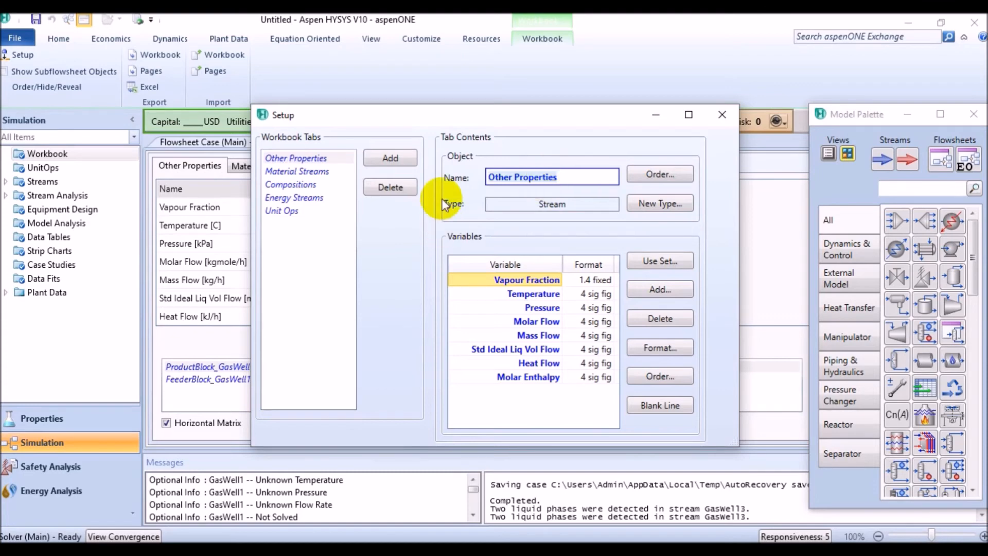
Step: Delete all the default variables from the Other Properties tab, from Vapour Fraction through Molar Enthalpy
{"action": "left_click", "coordinate": [658, 320]}
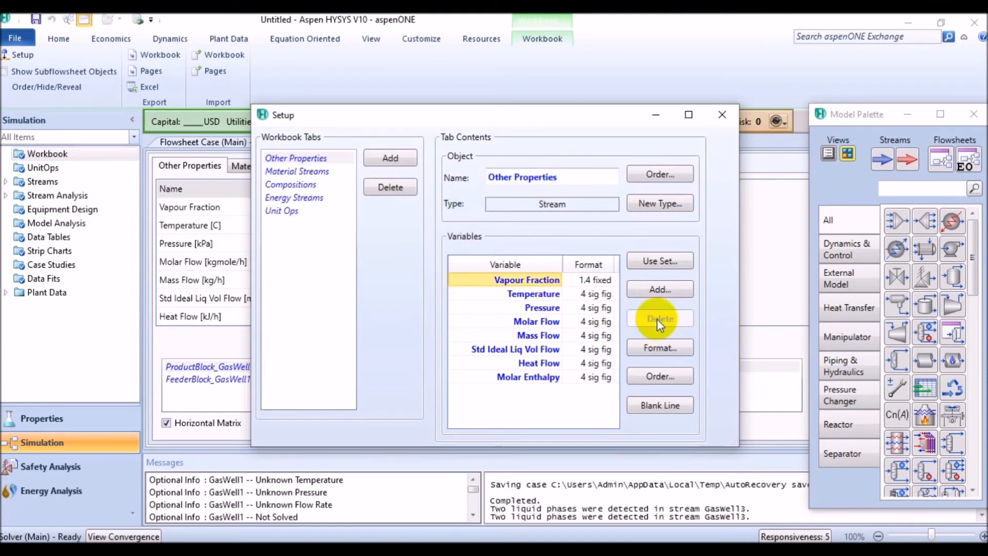
{"action": "left_click", "coordinate": [657, 319]}
{"action": "left_click", "coordinate": [658, 319]}
{"action": "left_click", "coordinate": [658, 319]}
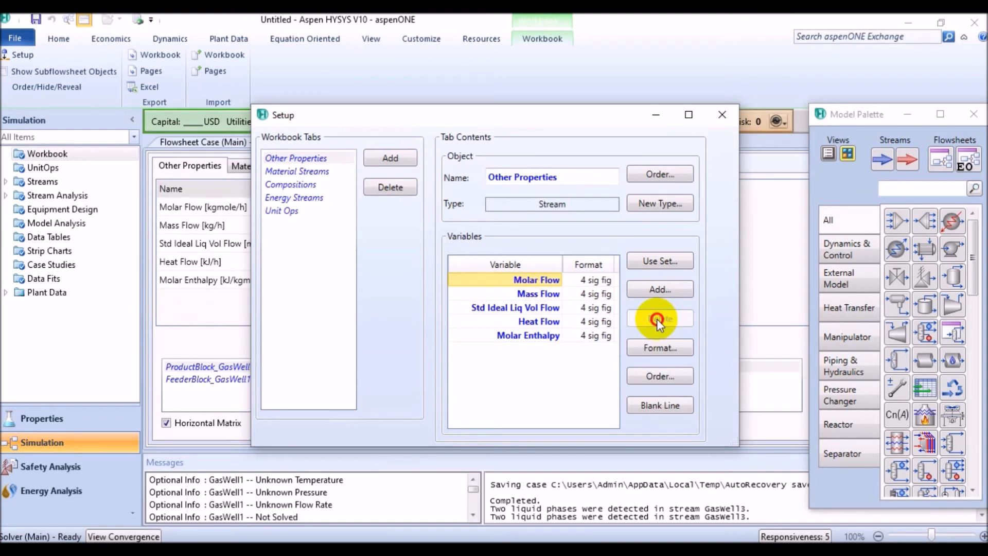
{"action": "left_click", "coordinate": [657, 319]}
{"action": "left_click", "coordinate": [657, 320]}
{"action": "left_click", "coordinate": [657, 320]}
{"action": "left_click", "coordinate": [657, 319]}
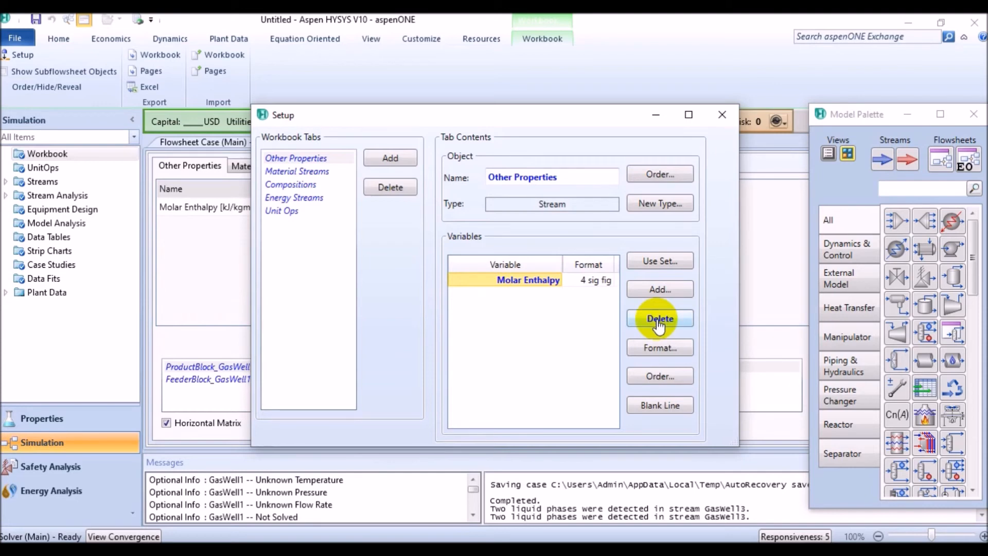
{"action": "left_click", "coordinate": [656, 319]}
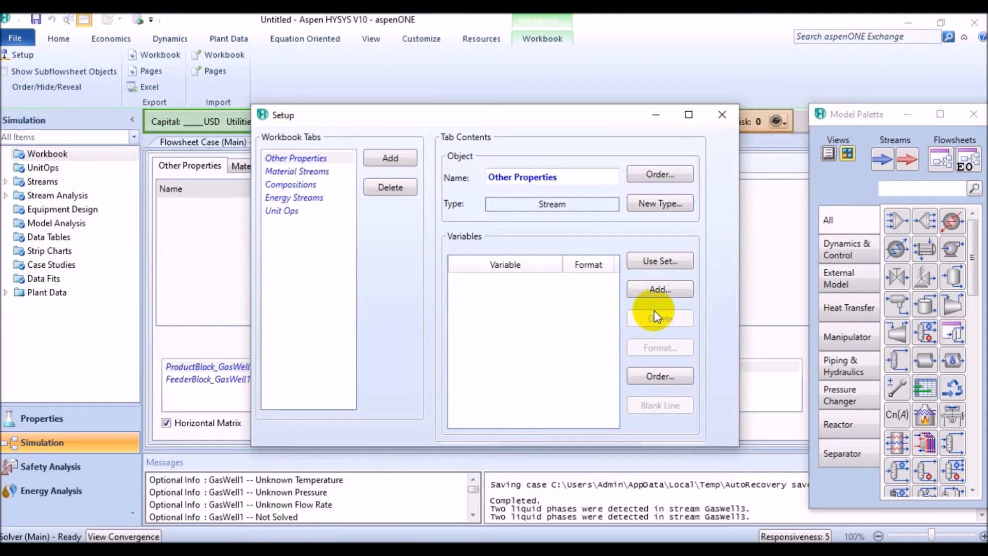
Step: Start adding variables to the Other Properties tab and select Cp/Cv by searching for CP/CV
{"action": "left_click", "coordinate": [659, 289]}
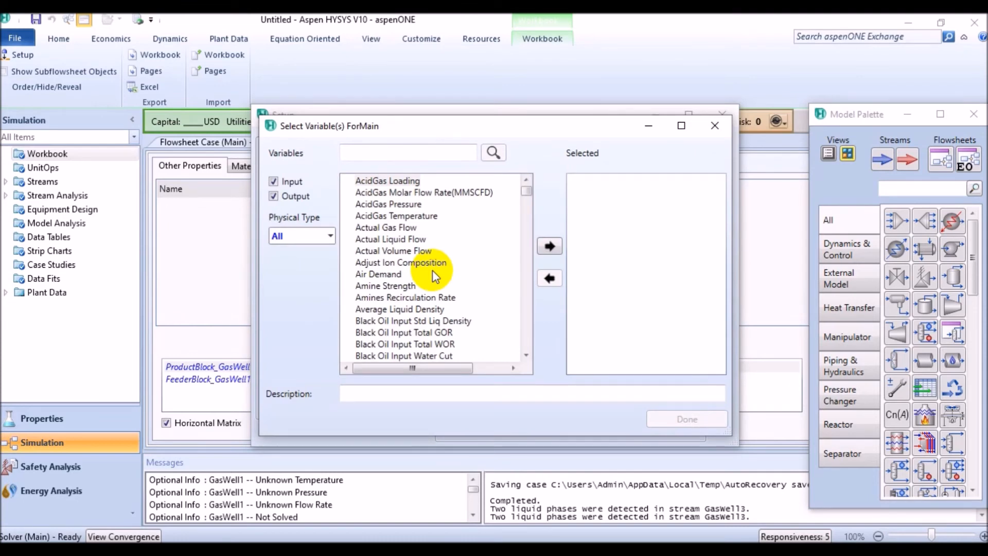
{"action": "left_click", "coordinate": [414, 152]}
{"action": "type", "text": "CP"}
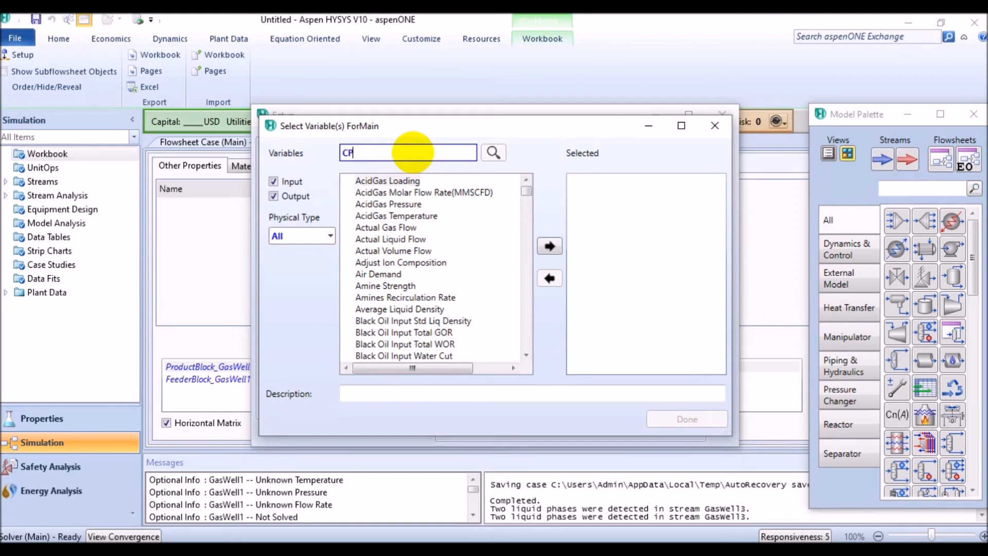
{"action": "type", "text": "/CV"}
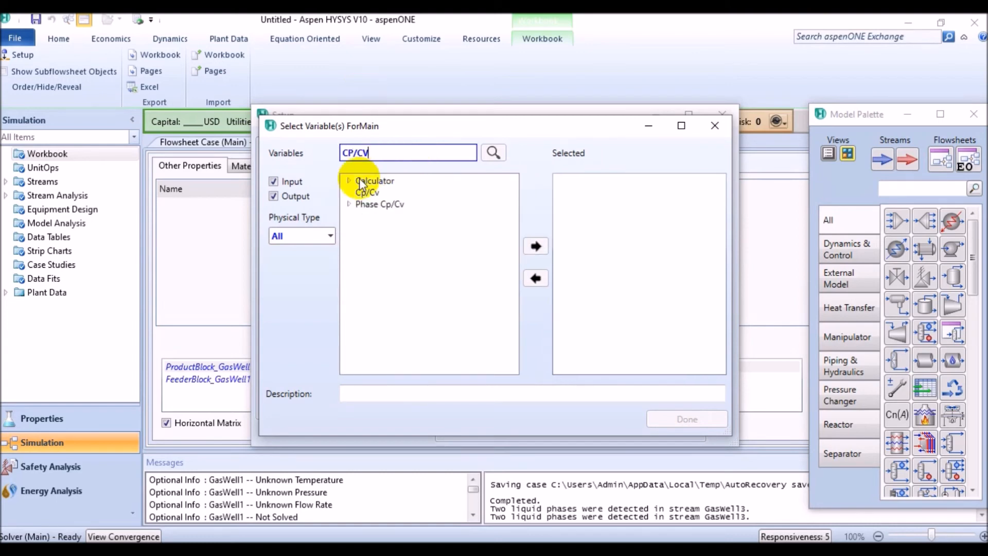
{"action": "left_click", "coordinate": [364, 191]}
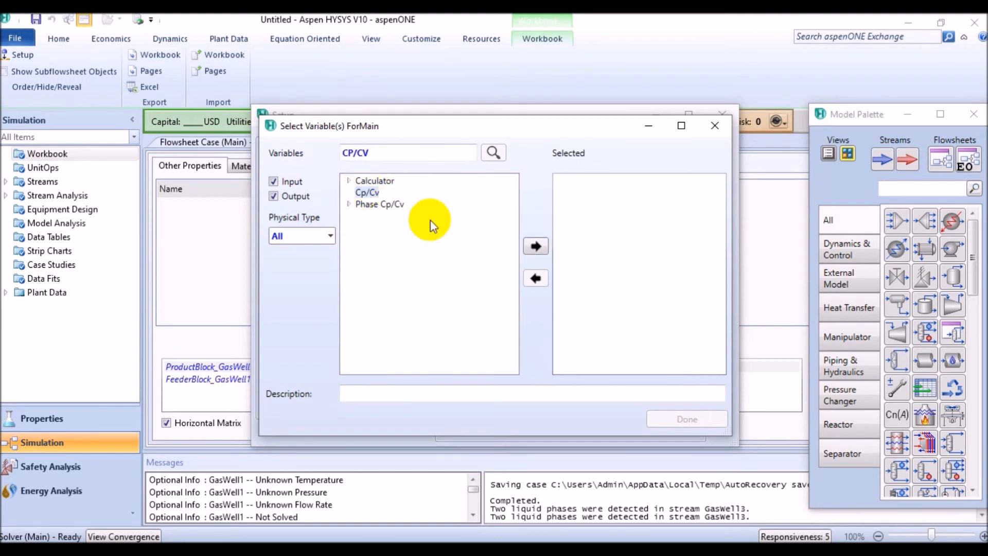
{"action": "left_click", "coordinate": [536, 246]}
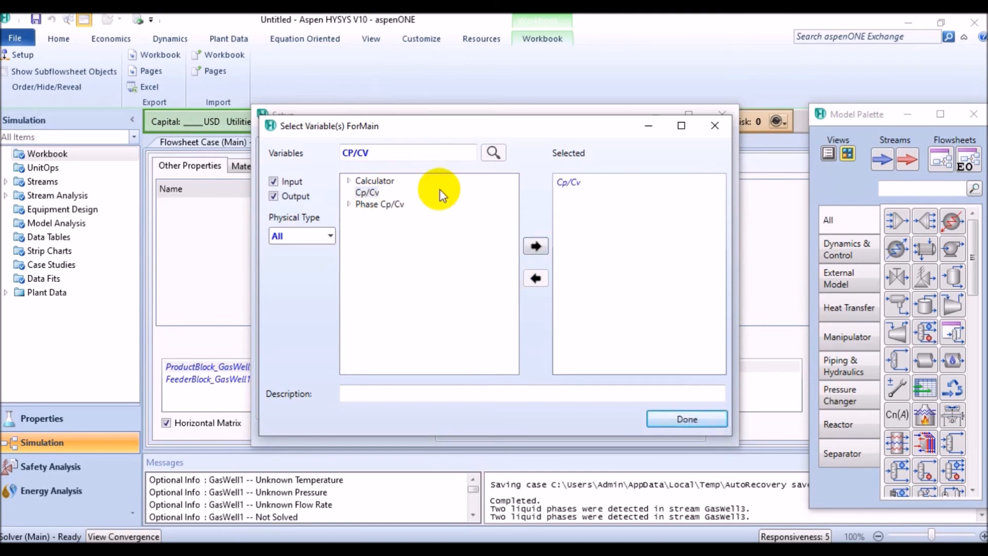
Step: Search for "Mass heat of" and add Mass Heat Of Vapourization to the selected variables
{"action": "left_click", "coordinate": [403, 152]}
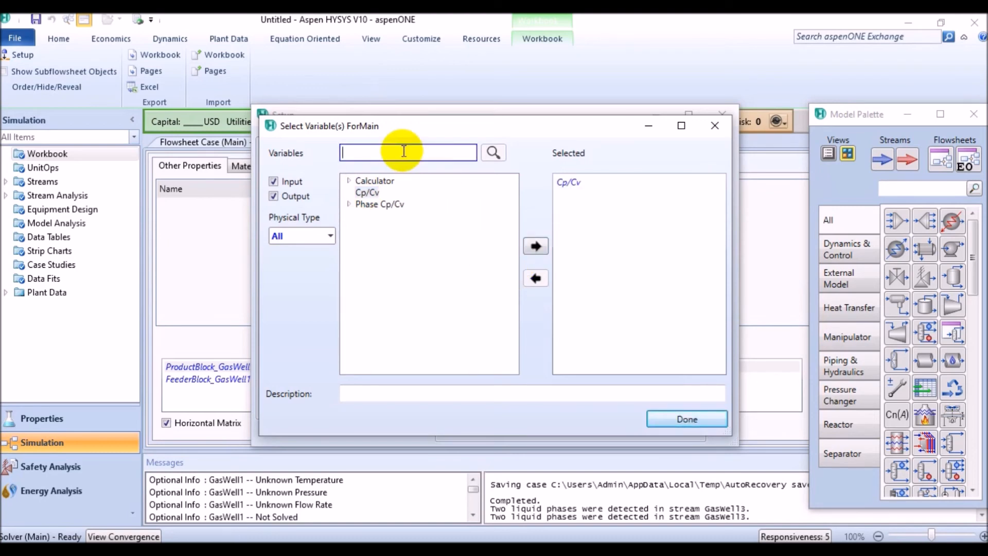
{"action": "type", "text": "Mass heat of"}
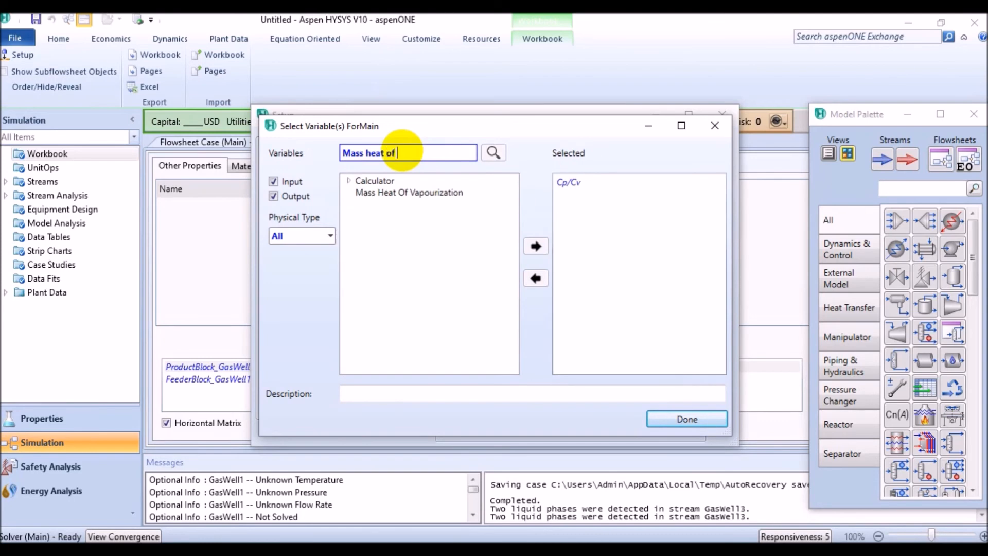
{"action": "left_click", "coordinate": [406, 191]}
{"action": "left_click", "coordinate": [535, 246]}
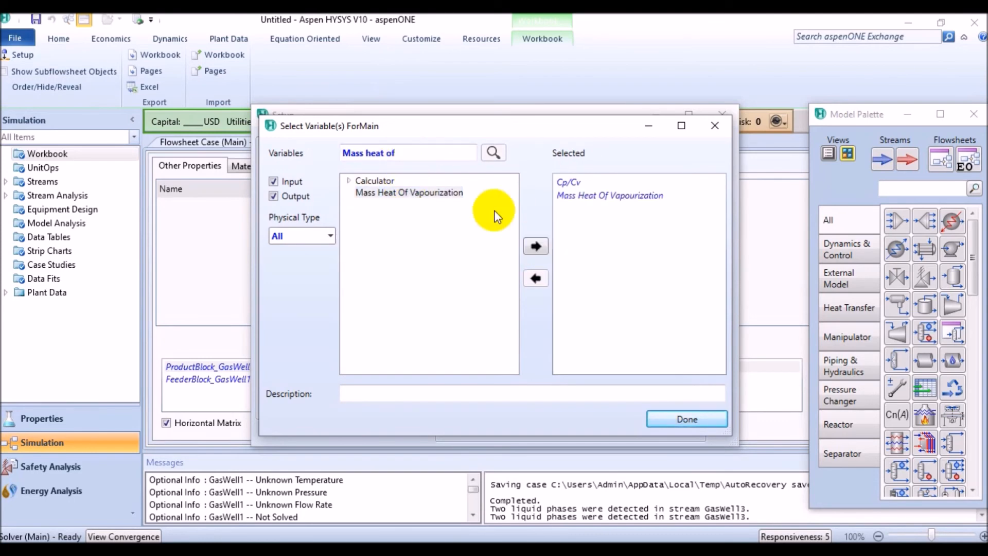
Step: Add Molar Enthalpy to the selected variables, accept the selection and close the workbook setup
{"action": "left_click", "coordinate": [434, 152]}
{"action": "type", "text": "molar"}
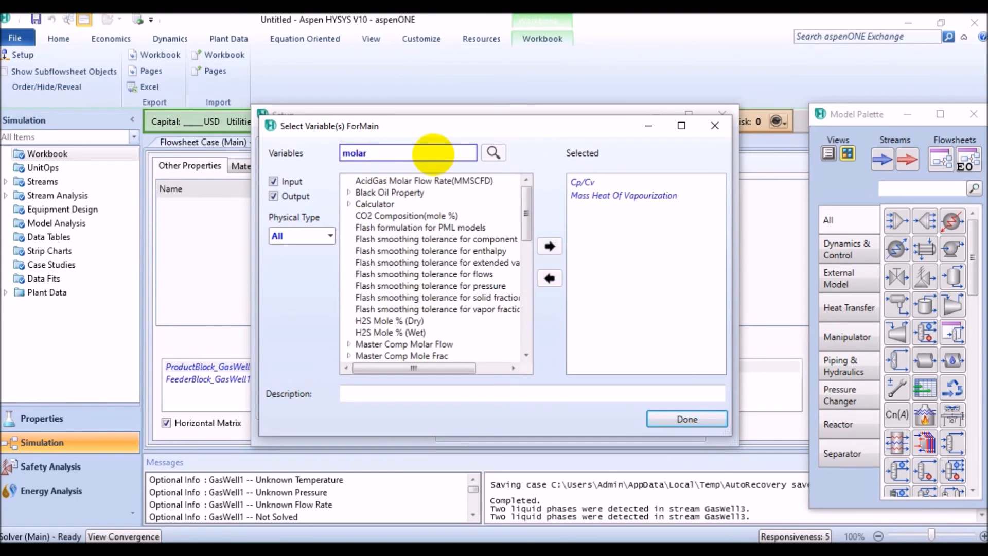
{"action": "type", "text": " enthalp"}
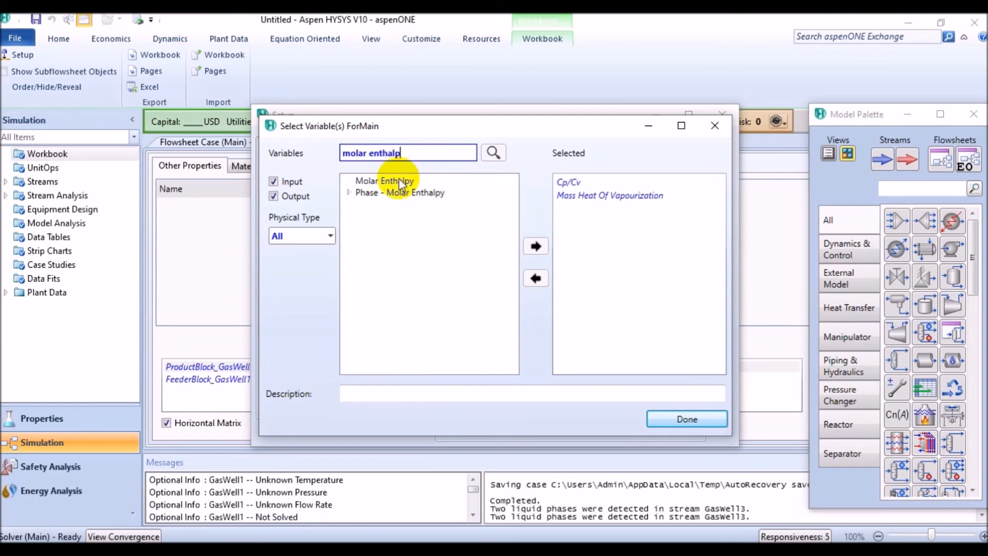
{"action": "left_click", "coordinate": [385, 180]}
{"action": "left_click", "coordinate": [535, 247]}
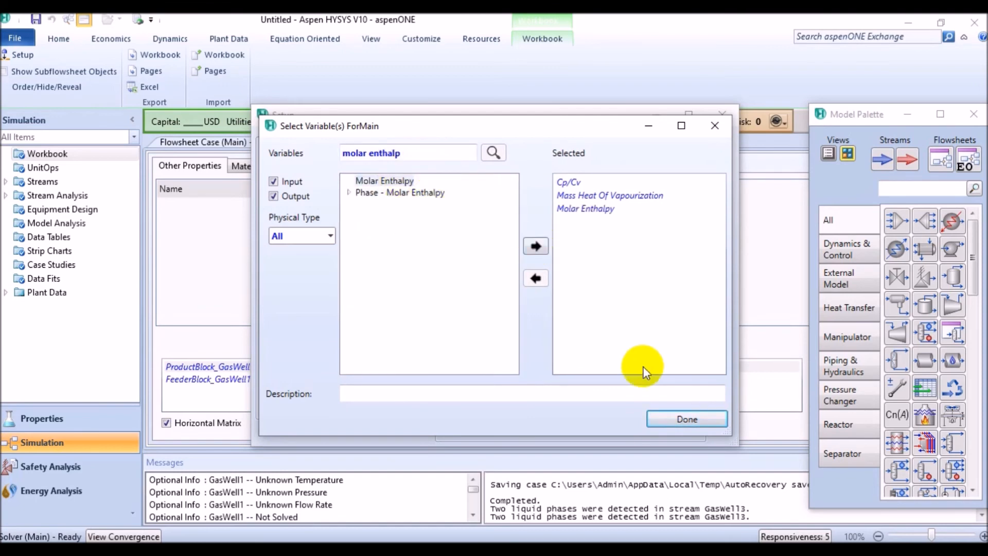
{"action": "left_click", "coordinate": [674, 417]}
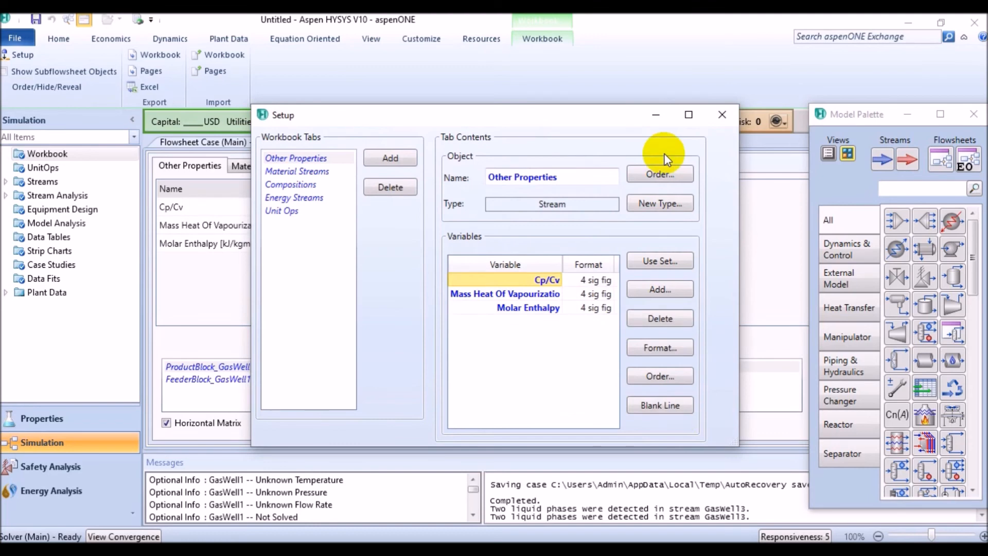
{"action": "left_click", "coordinate": [720, 123]}
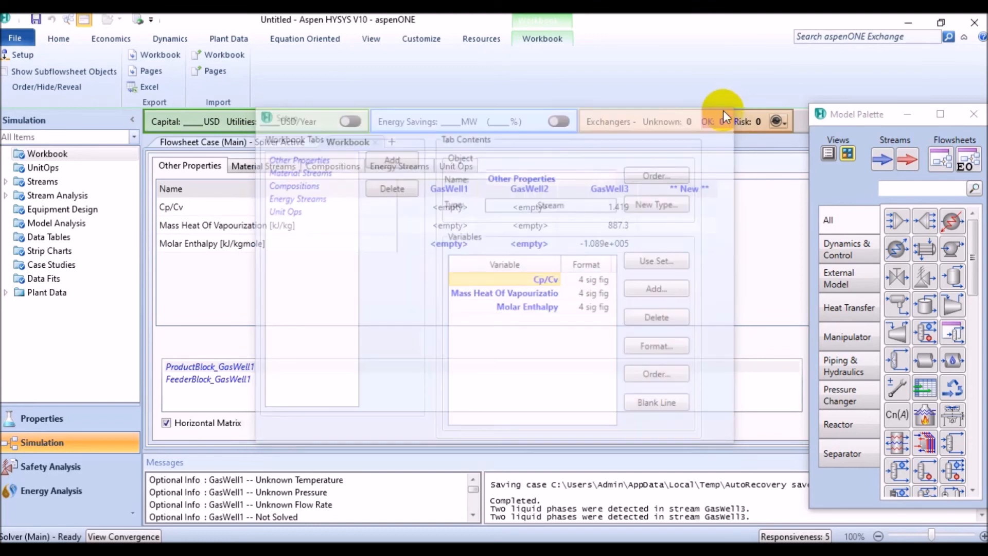
Step: Review the Cp/Cv, Mass Heat Of Vapourization and Molar Enthalpy rows in the workbook, and close it
{"action": "left_click", "coordinate": [212, 211]}
{"action": "left_click", "coordinate": [218, 226]}
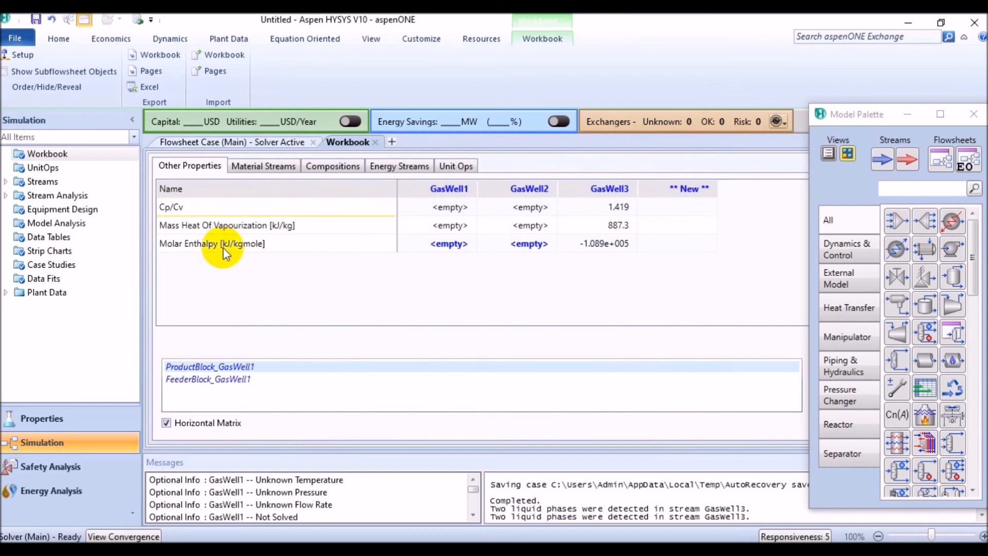
{"action": "left_click", "coordinate": [224, 248]}
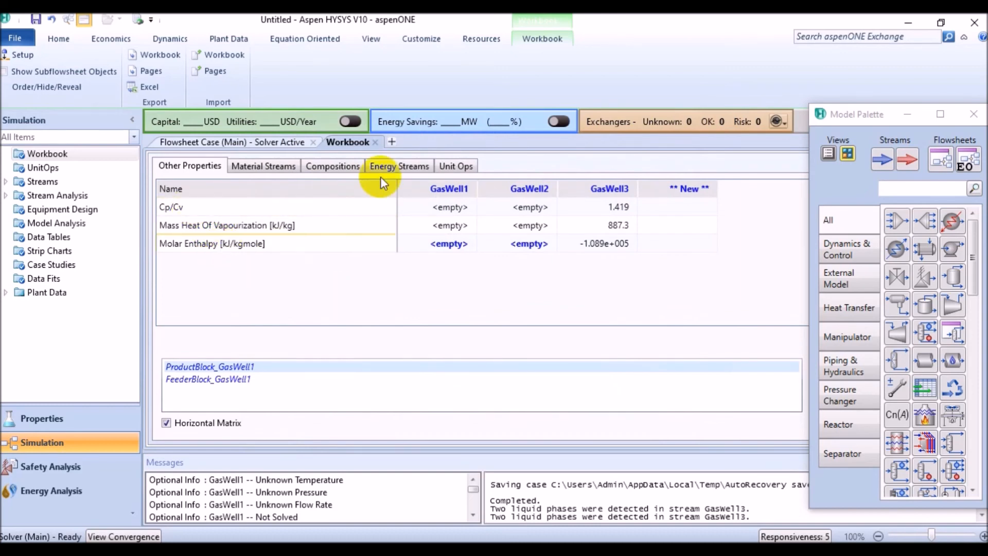
{"action": "left_click", "coordinate": [376, 142]}
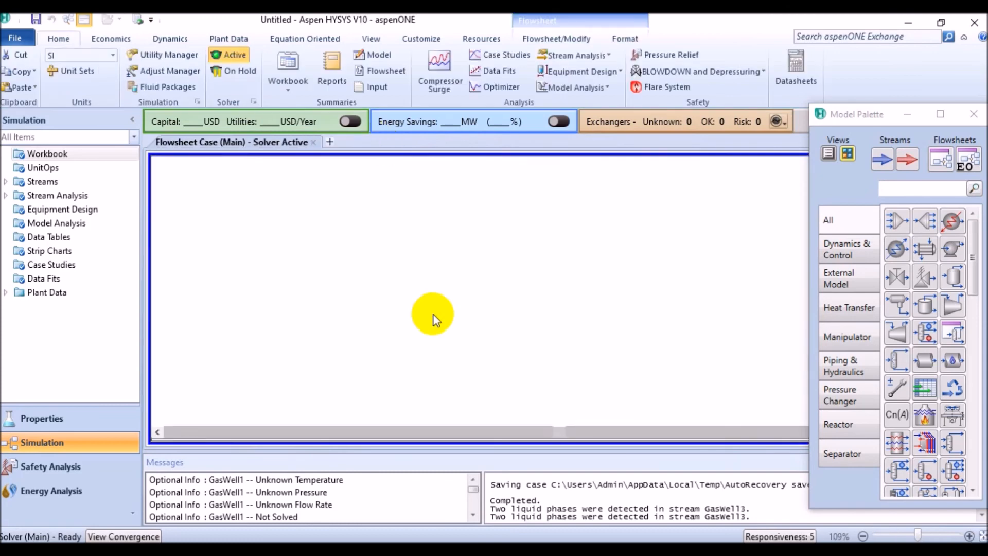